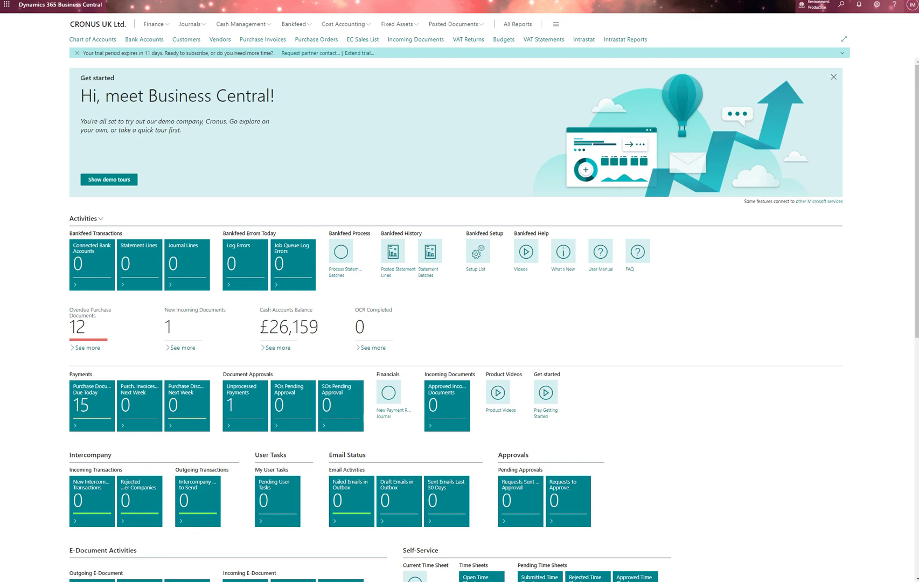
- Search for Employees and open employee EH's Employee Card from the list
key("alt+q")
type("Employees")
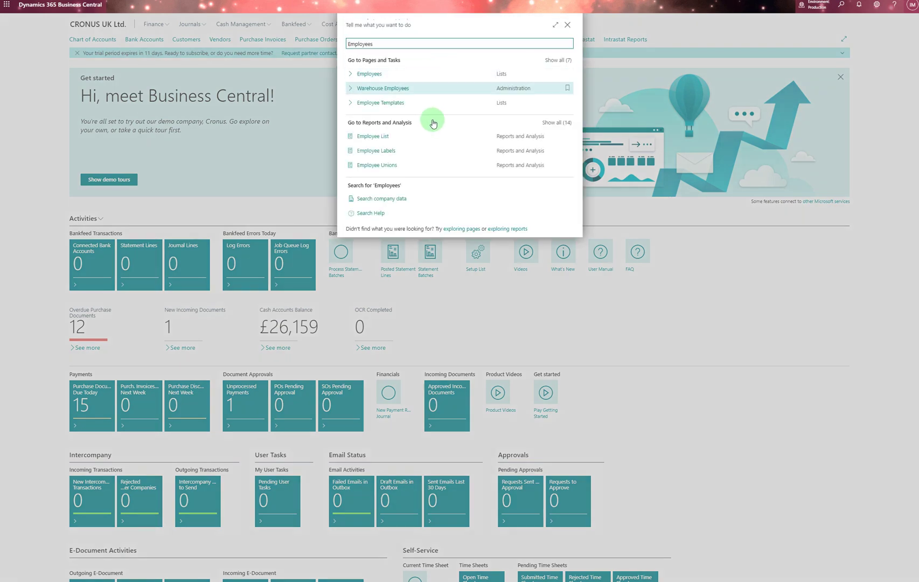
left_click(366, 75)
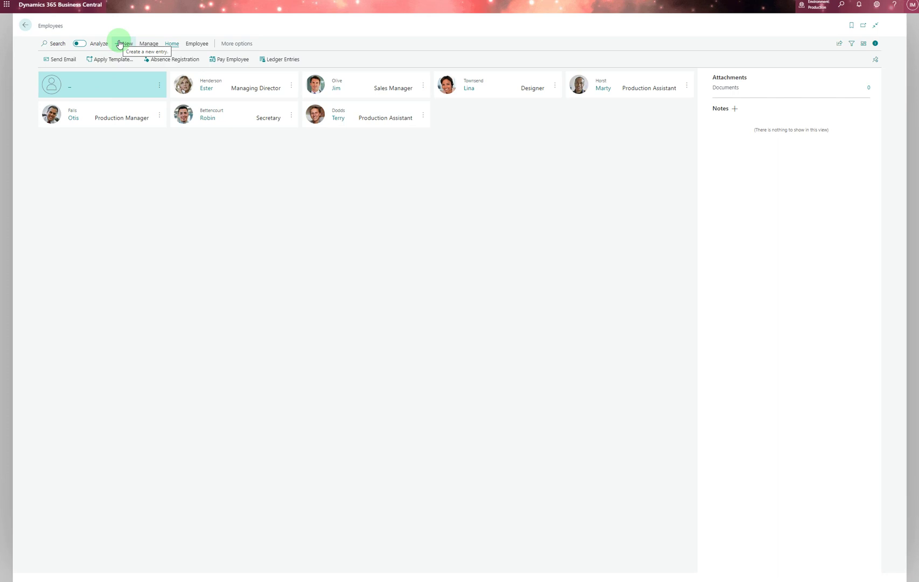
left_click(208, 89)
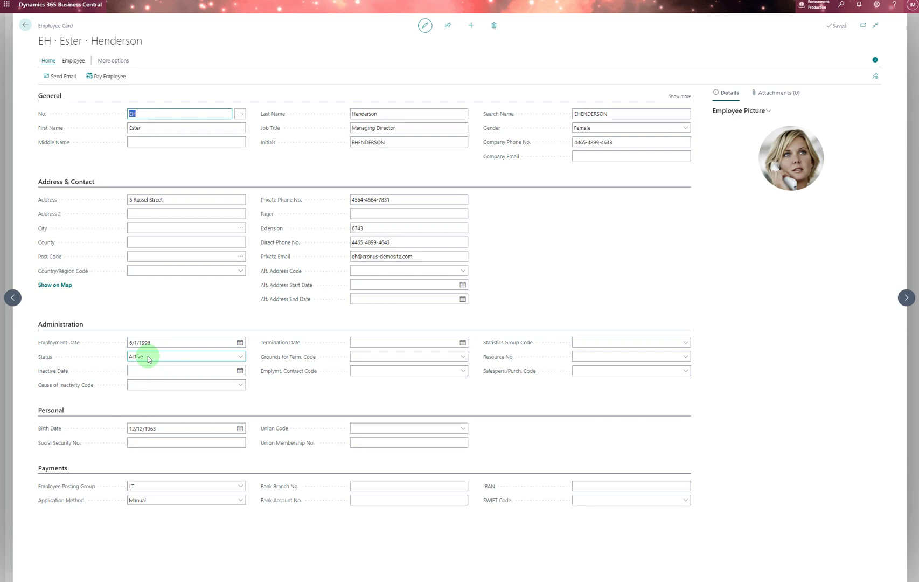
left_click(240, 358)
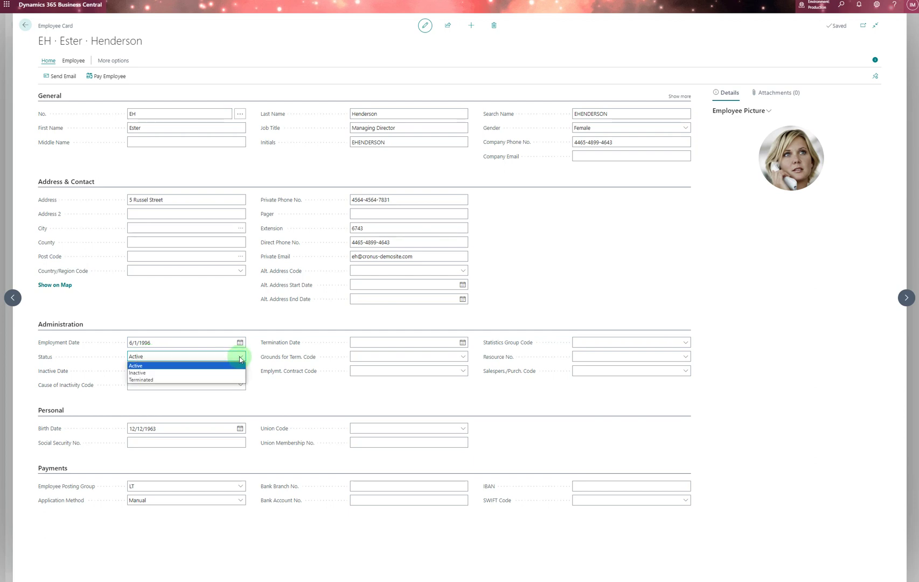
left_click(240, 359)
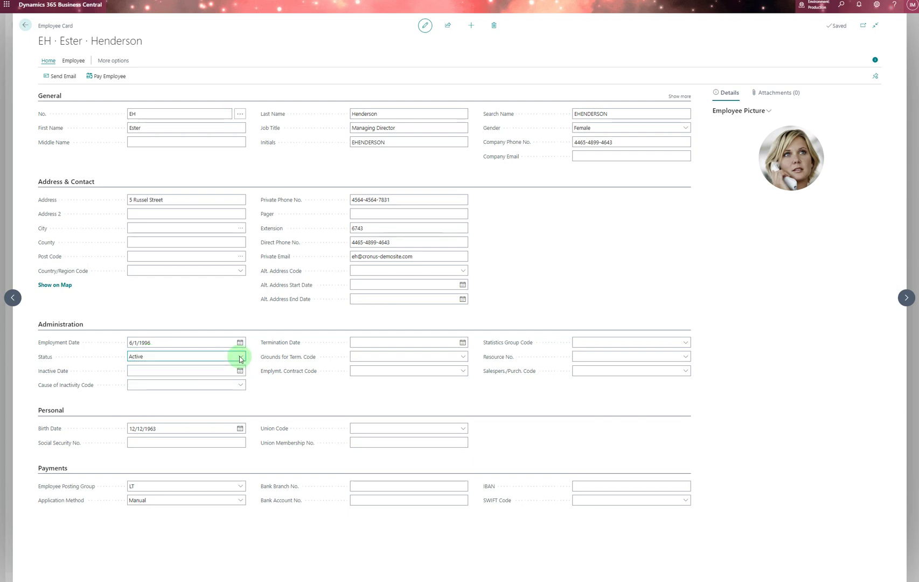
left_click(369, 343)
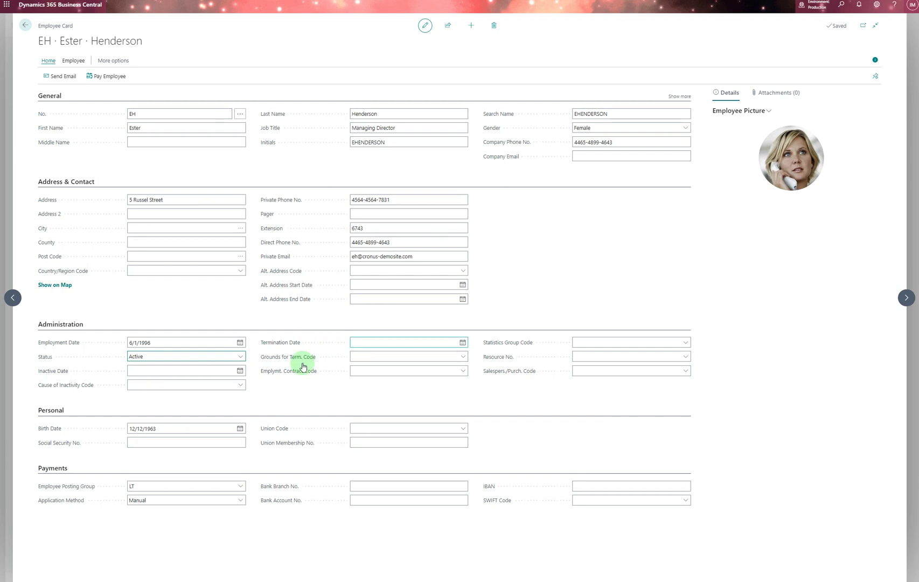
left_click(227, 374)
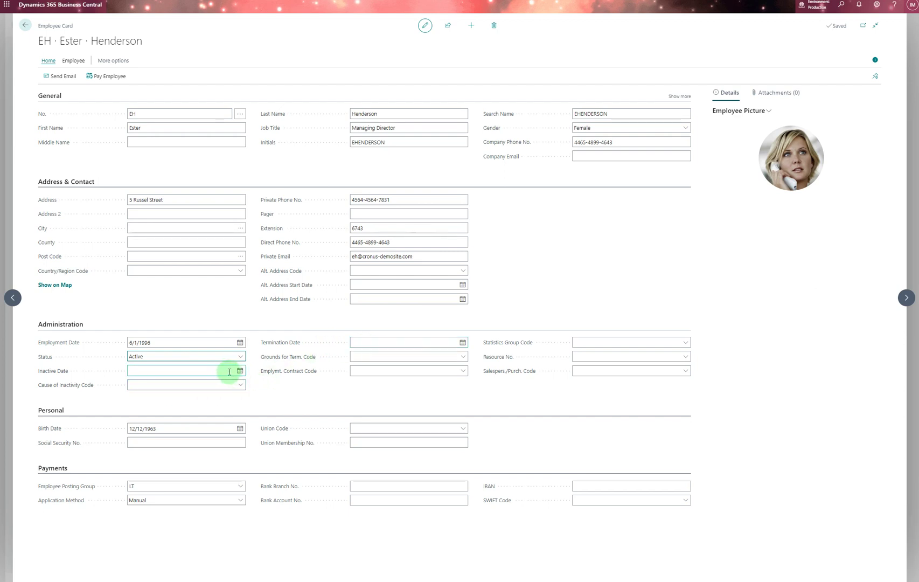
left_click(240, 386)
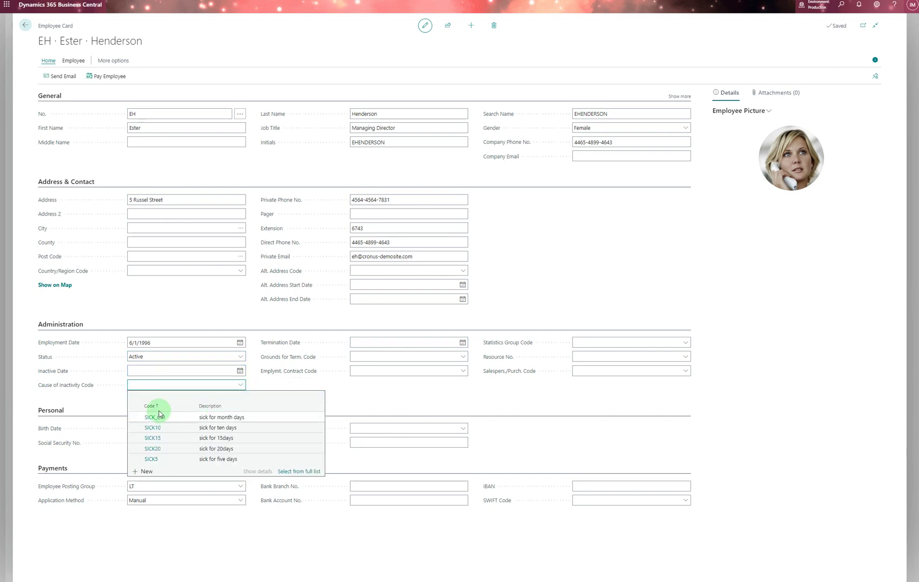
left_click(301, 472)
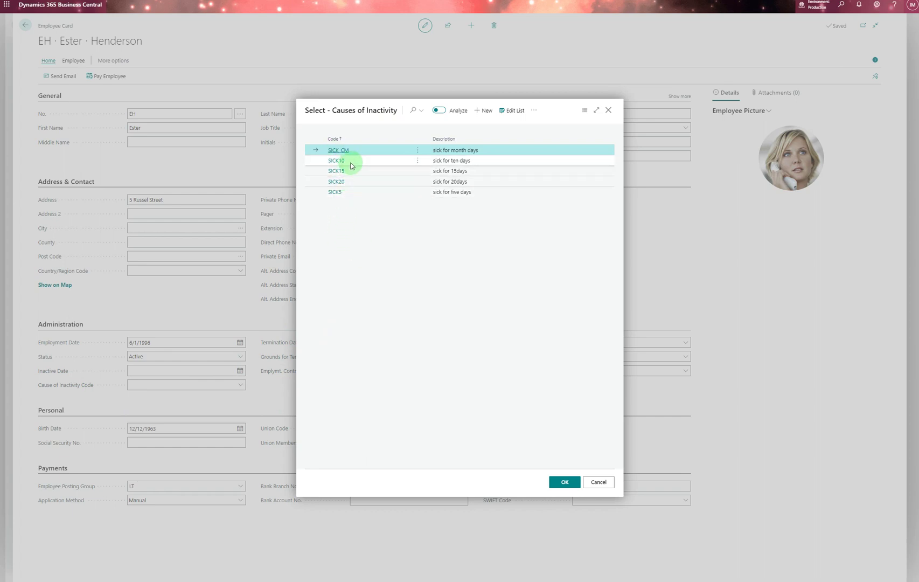
left_click(594, 481)
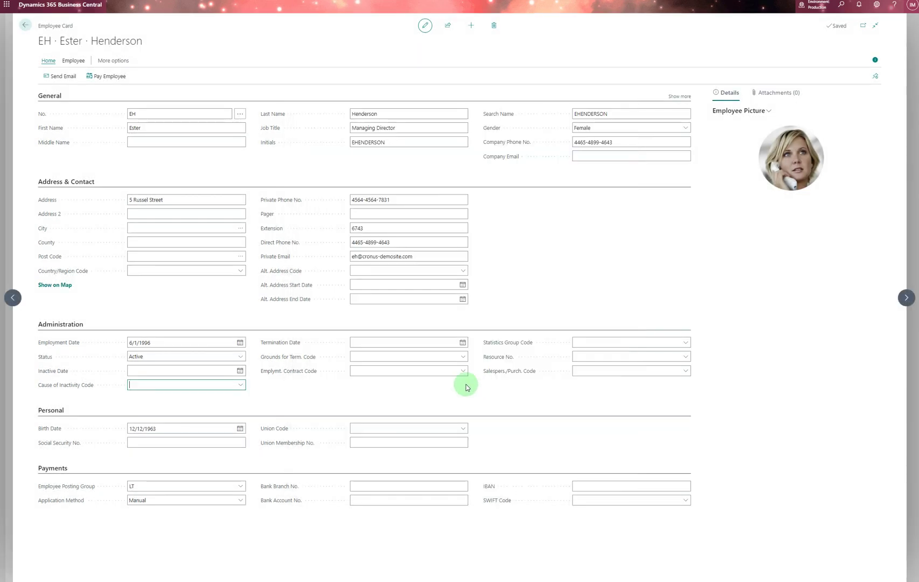
left_click(239, 356)
left_click(238, 357)
left_click(375, 338)
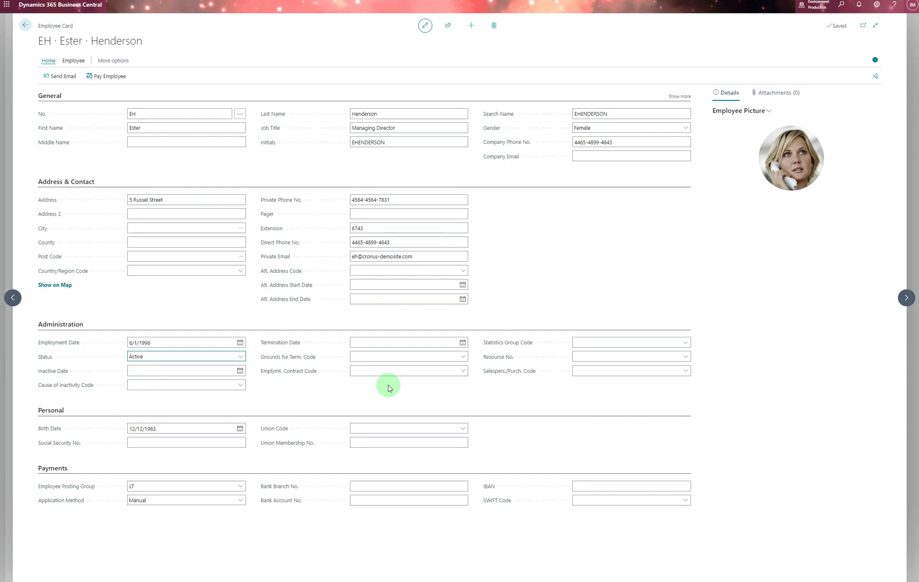
left_click(460, 356)
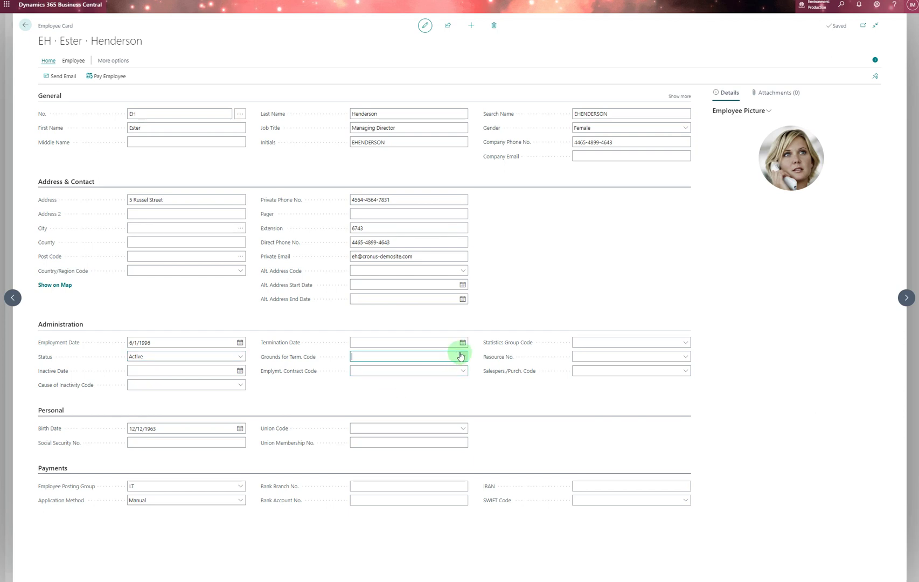
left_click(461, 355)
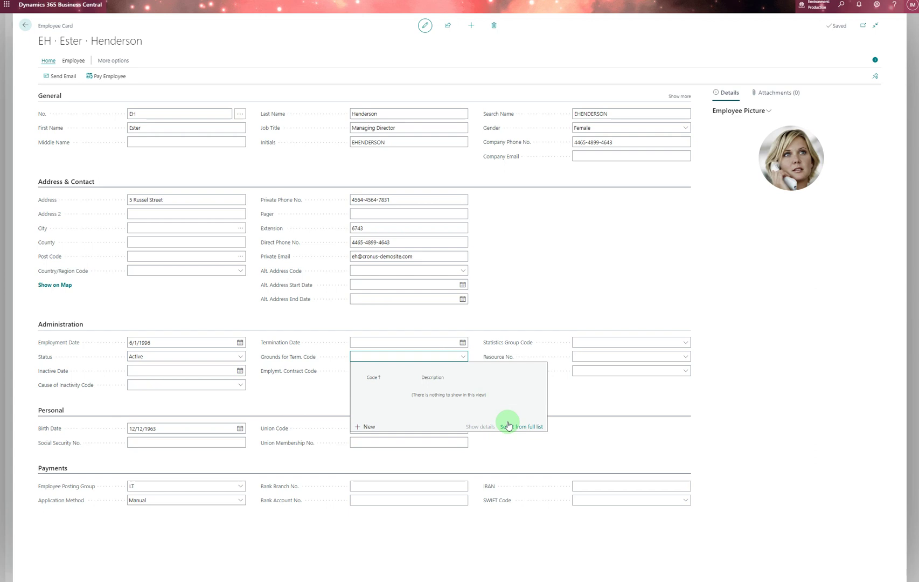
left_click(569, 403)
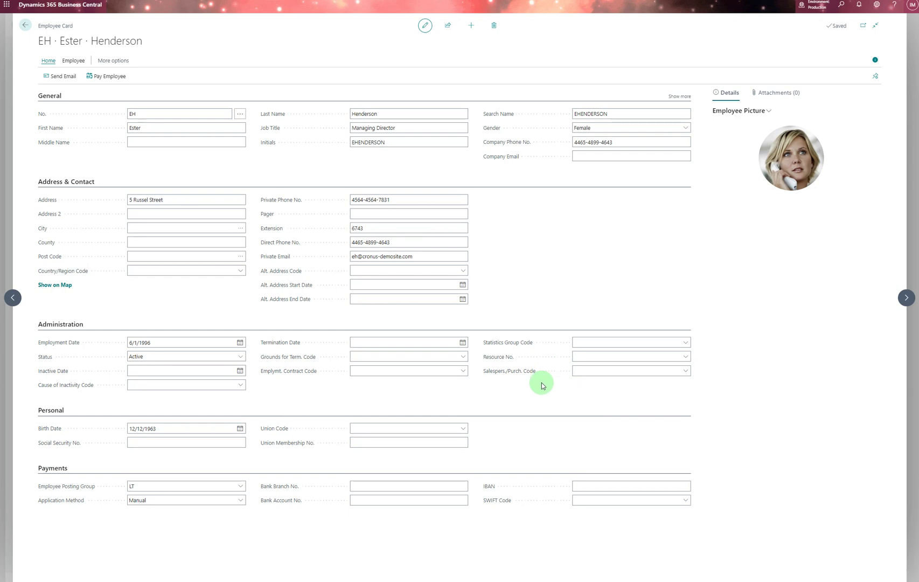
left_click(685, 372)
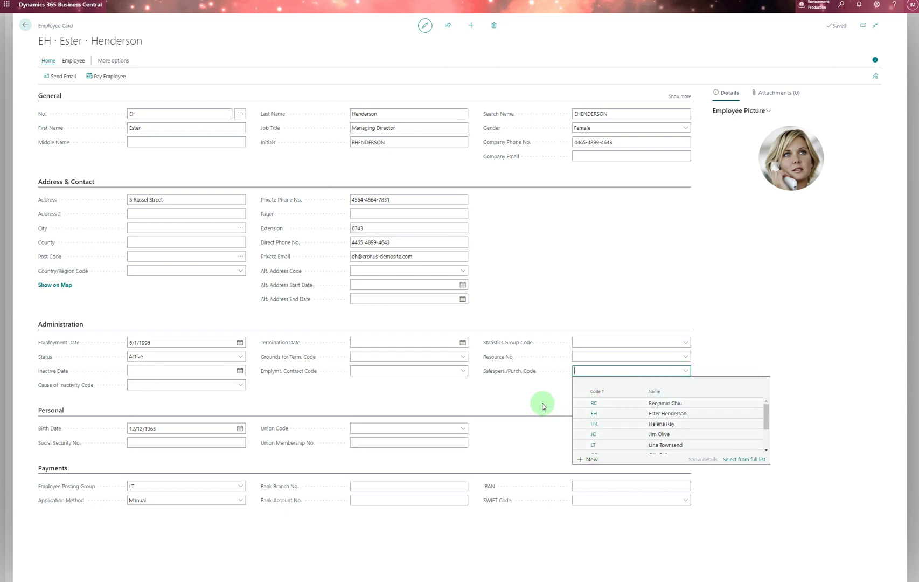
left_click(543, 401)
left_click(106, 437)
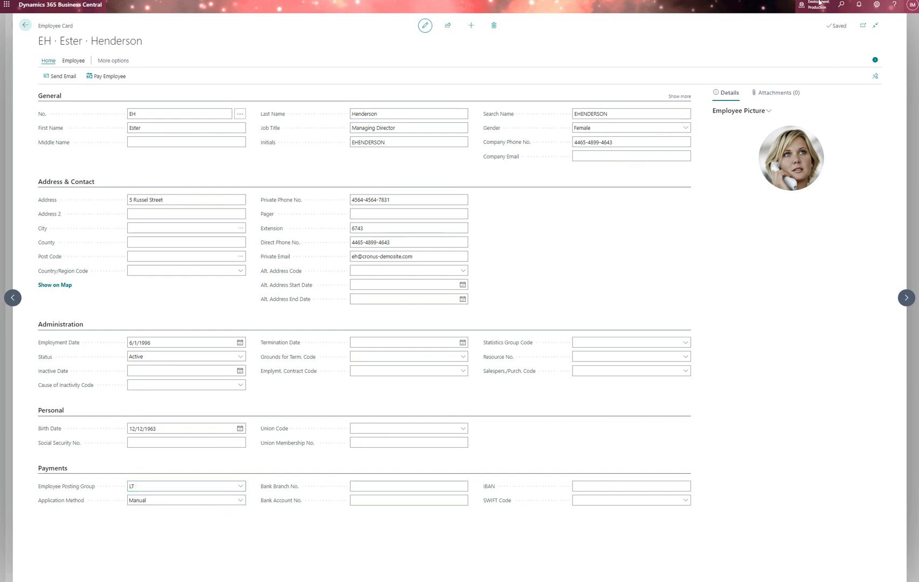
- Open the Employee Posting Groups page and select the existing LT group
left_click(838, 7)
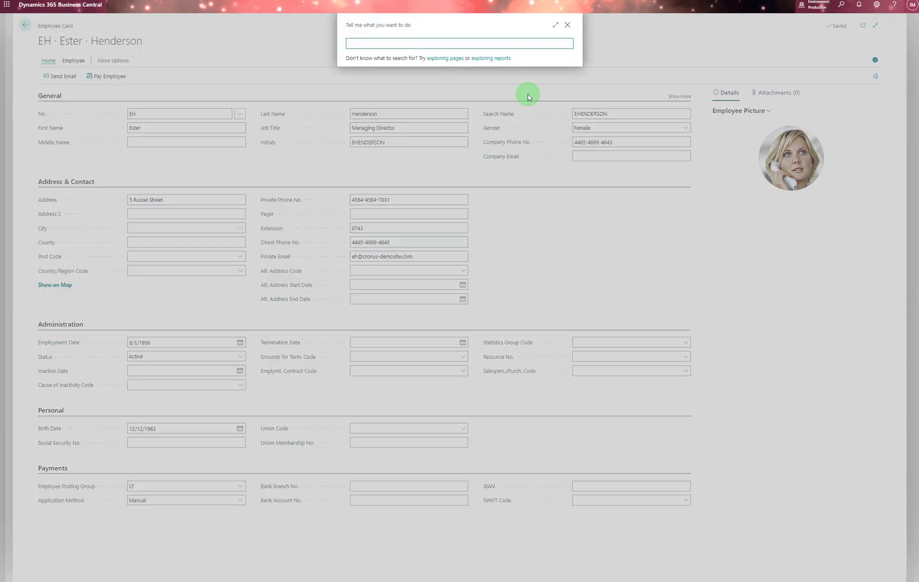
type("employee ps")
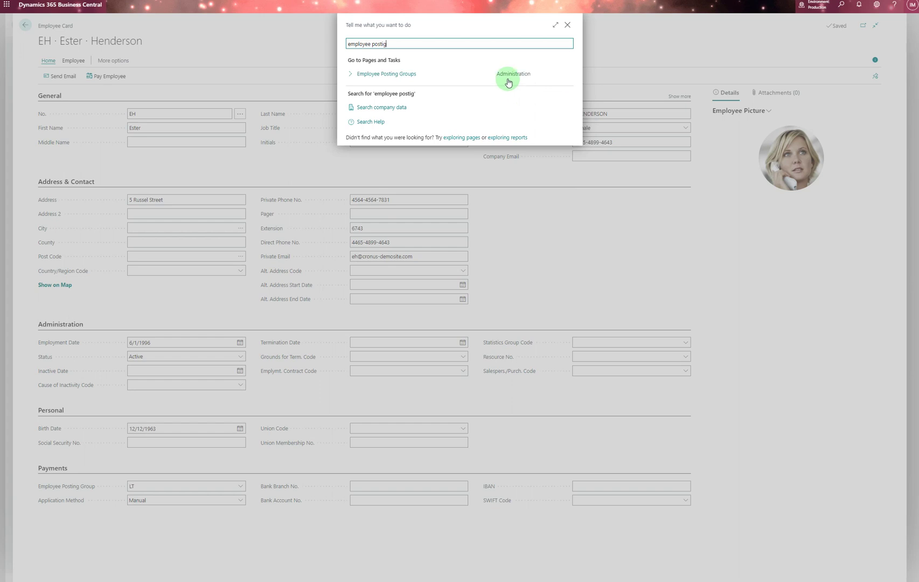
left_click(416, 75)
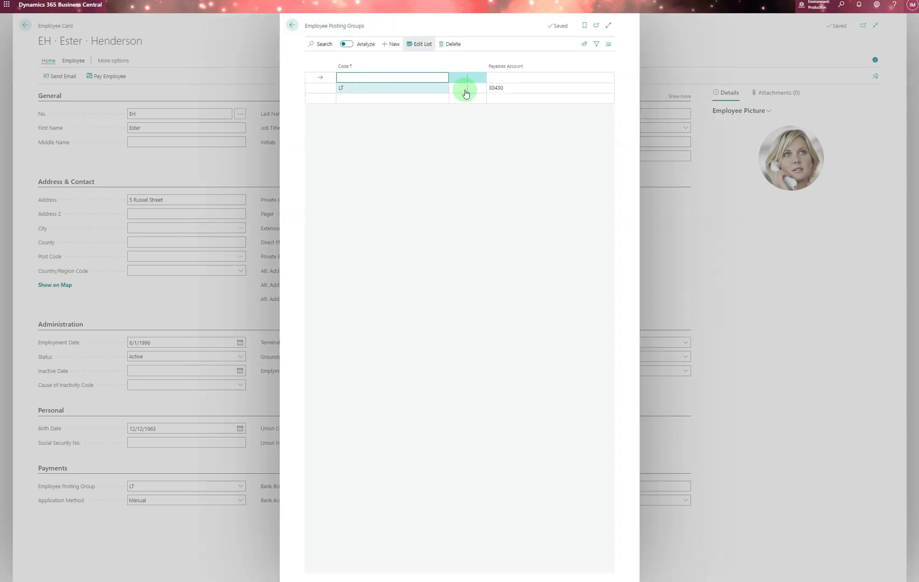
left_click(342, 89)
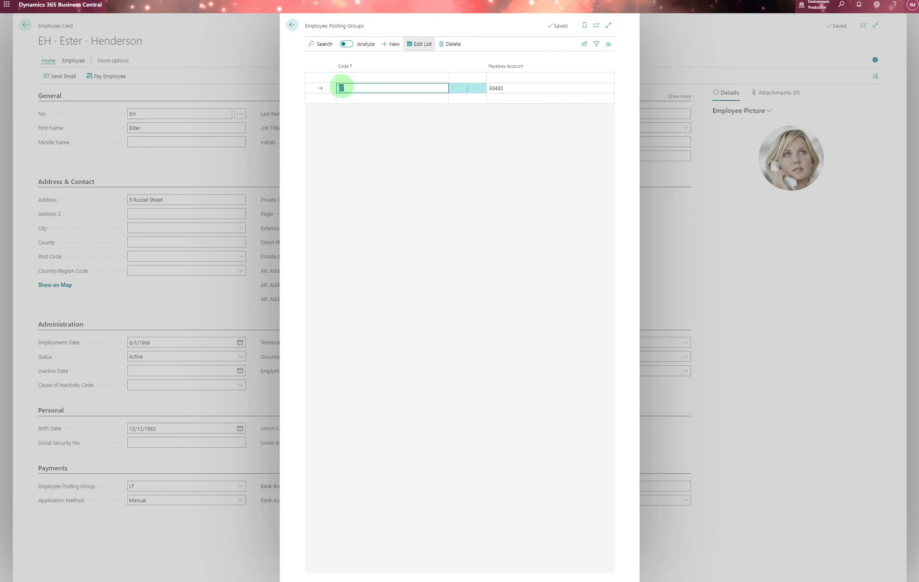
- Add a new posting group AA with Payables Account 30430
left_click(394, 45)
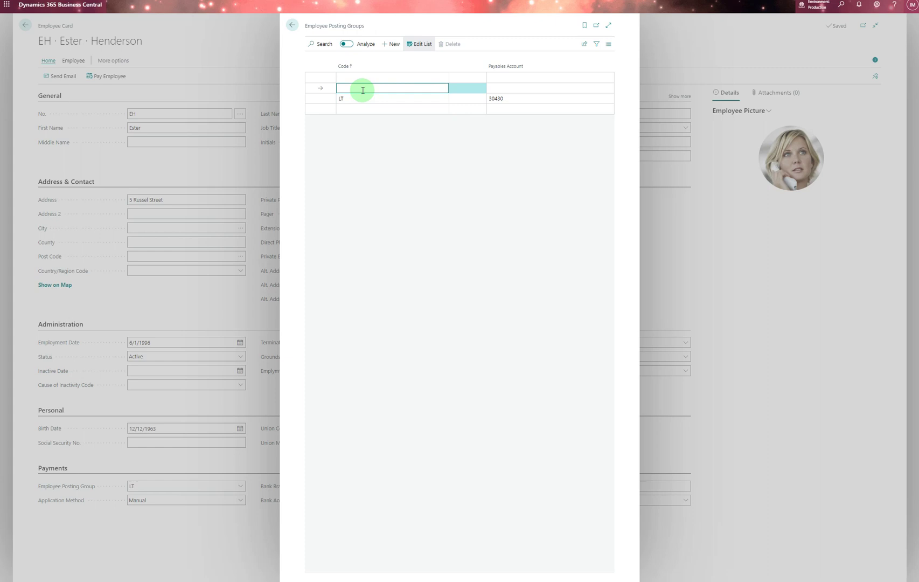
type("AA")
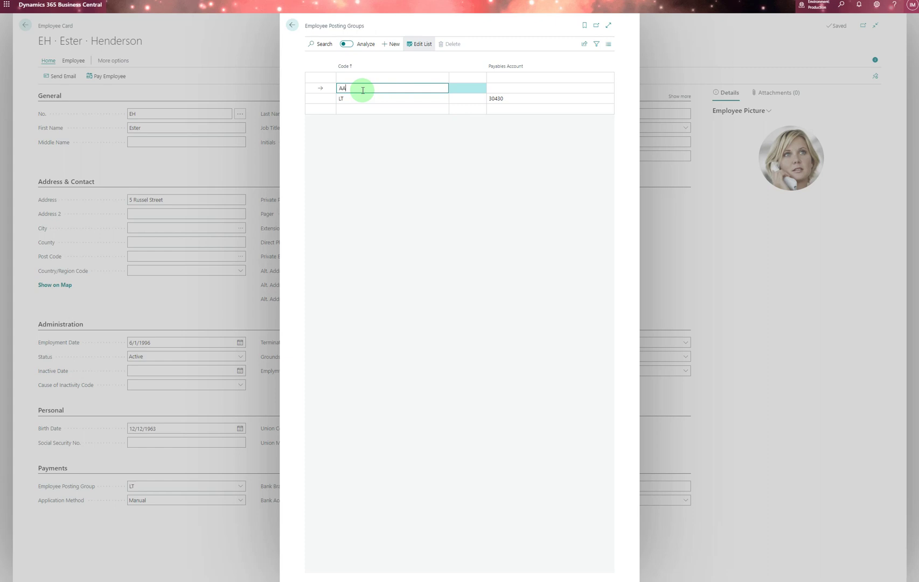
left_click(498, 88)
type("30")
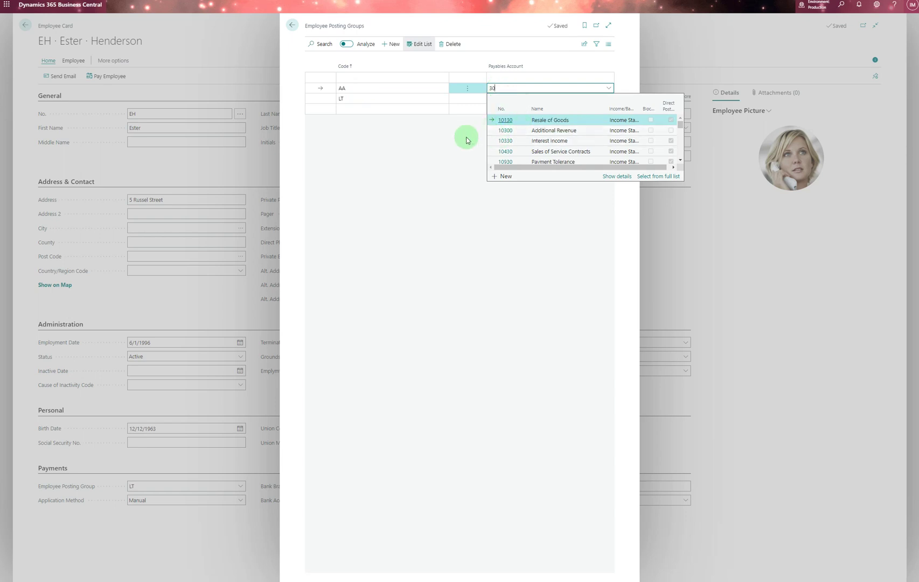
key("BackSpace")
key("BackSpace")
left_click(460, 134)
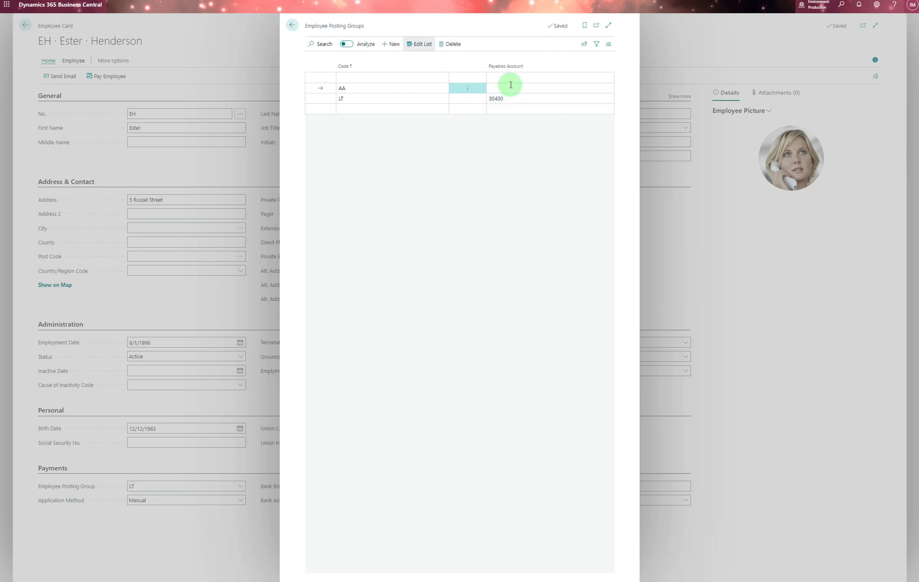
type("30430")
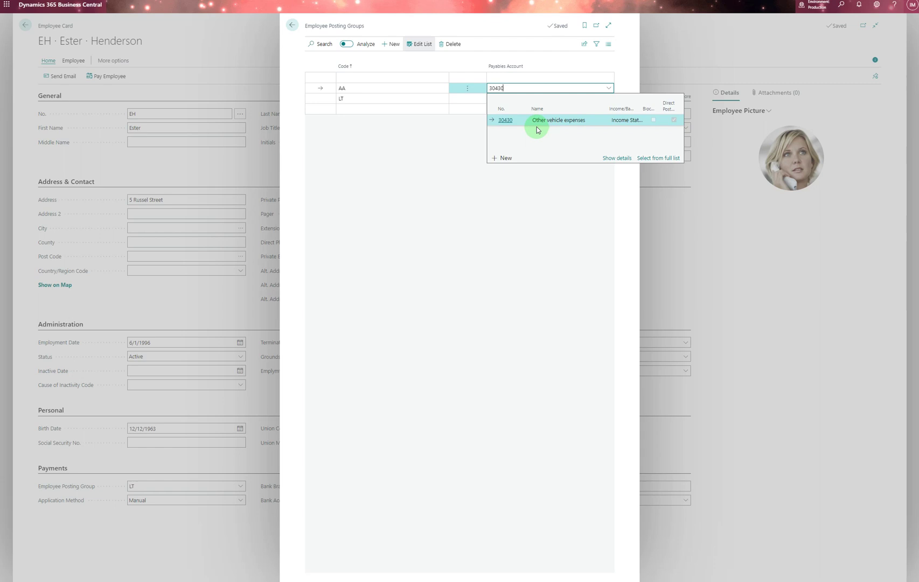
left_click(503, 118)
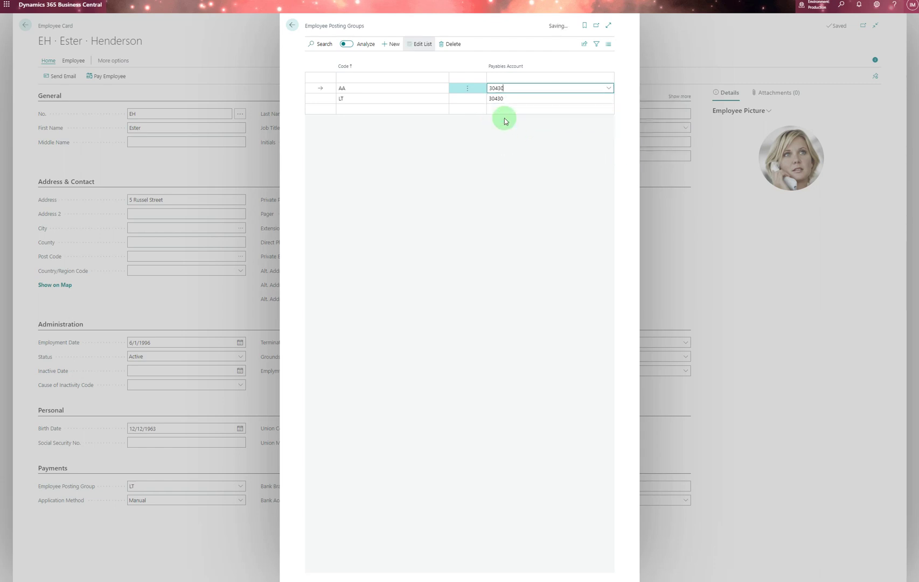
left_click(481, 159)
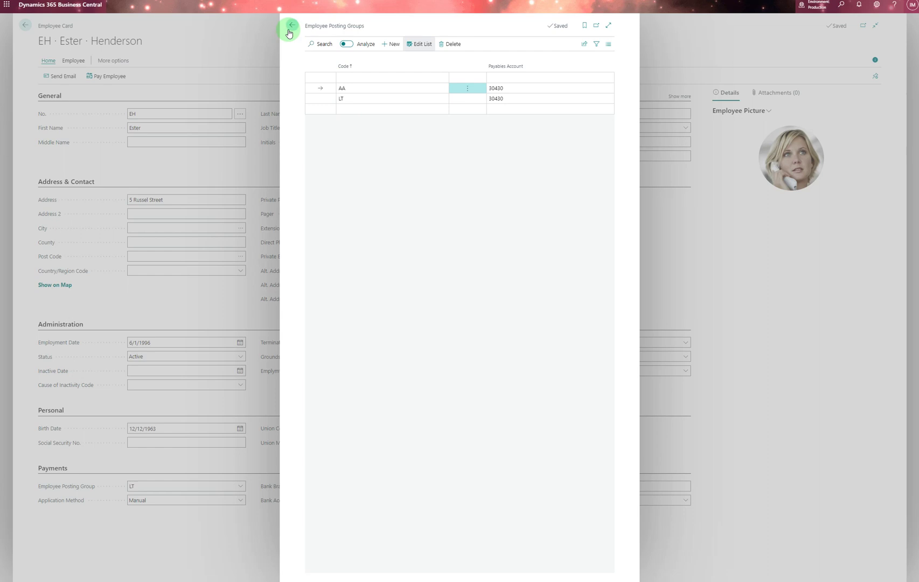
- Open Employee Templates and review the ADMINISTRATION template's card before returning to the list
left_click(290, 26)
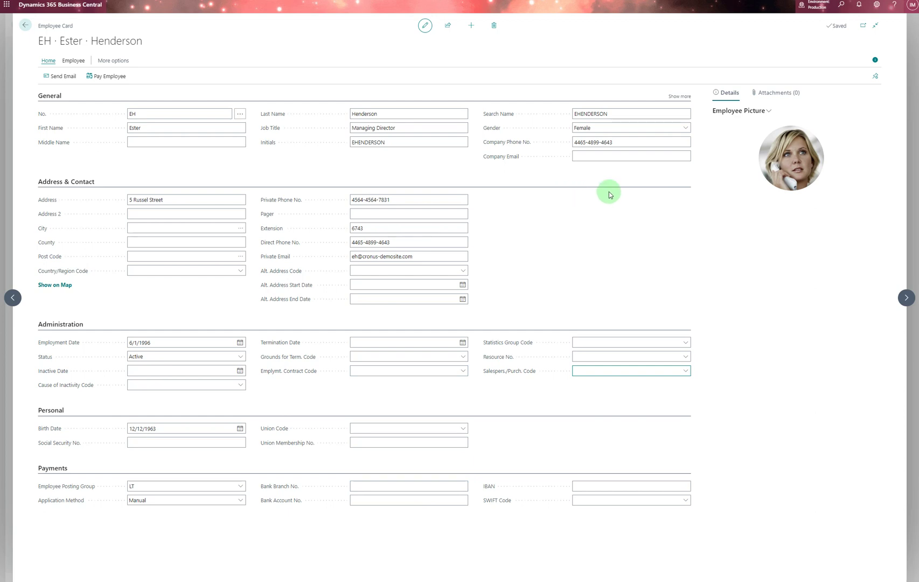
left_click(841, 4)
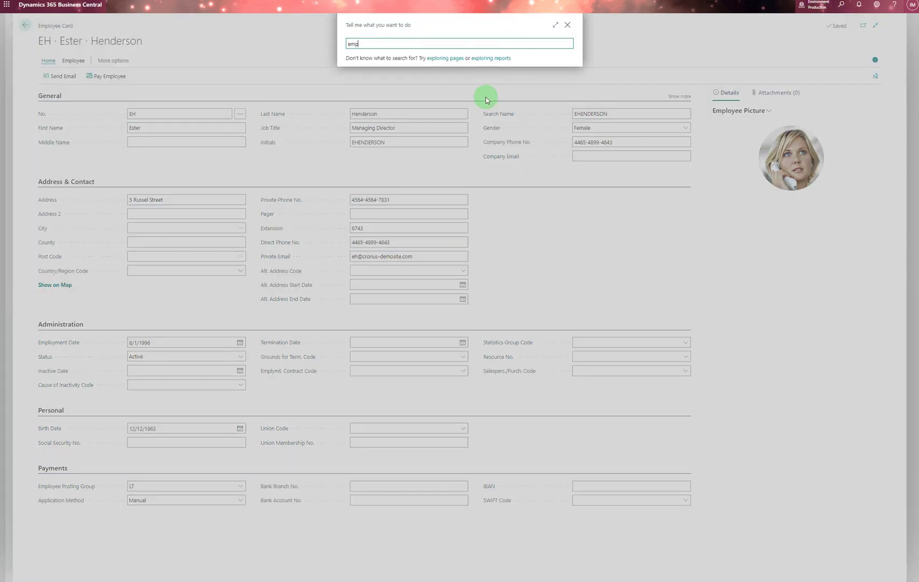
type("empo")
key("BackSpace")
type("loy")
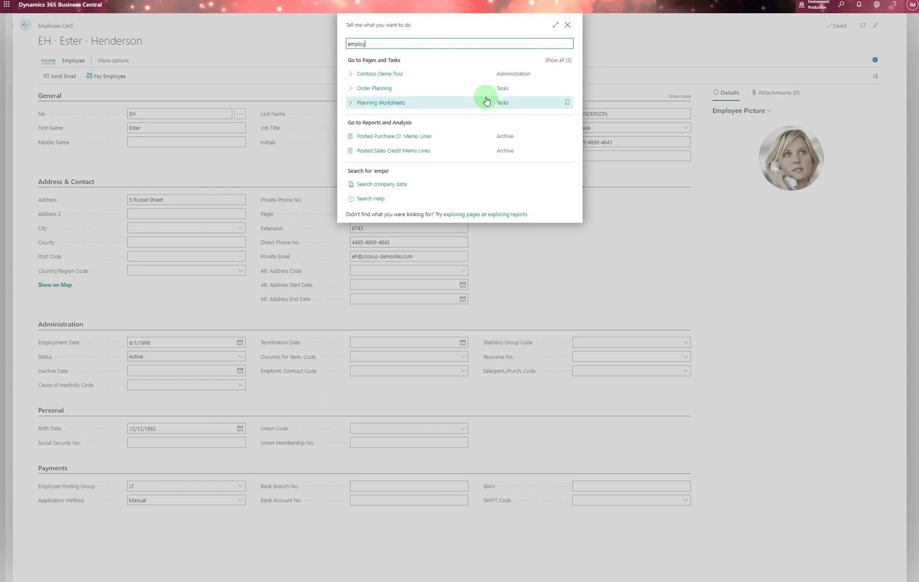
type("ee temp")
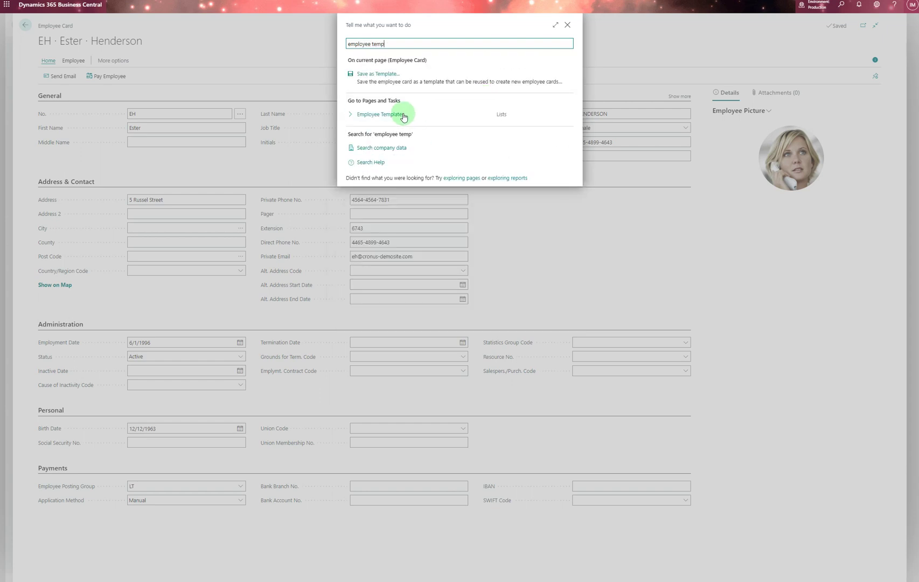
left_click(401, 114)
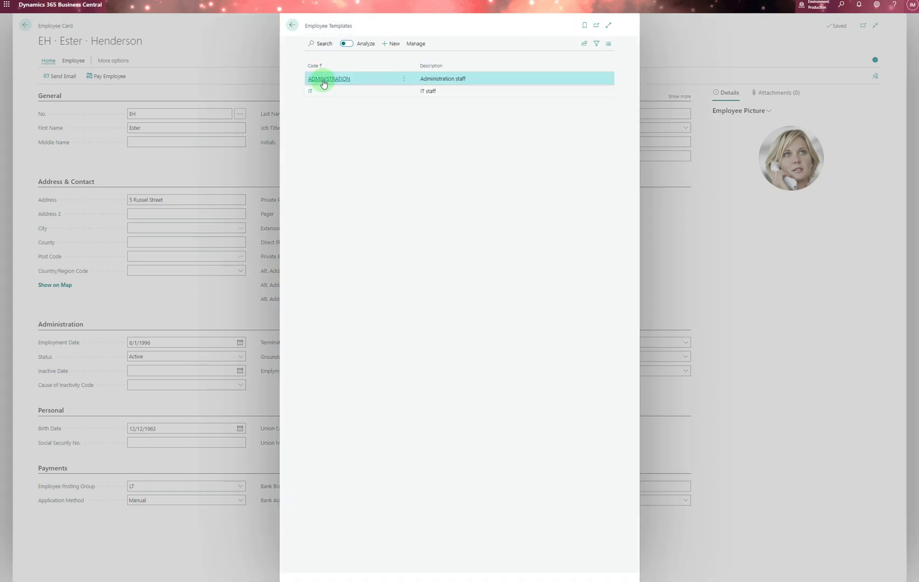
left_click(326, 79)
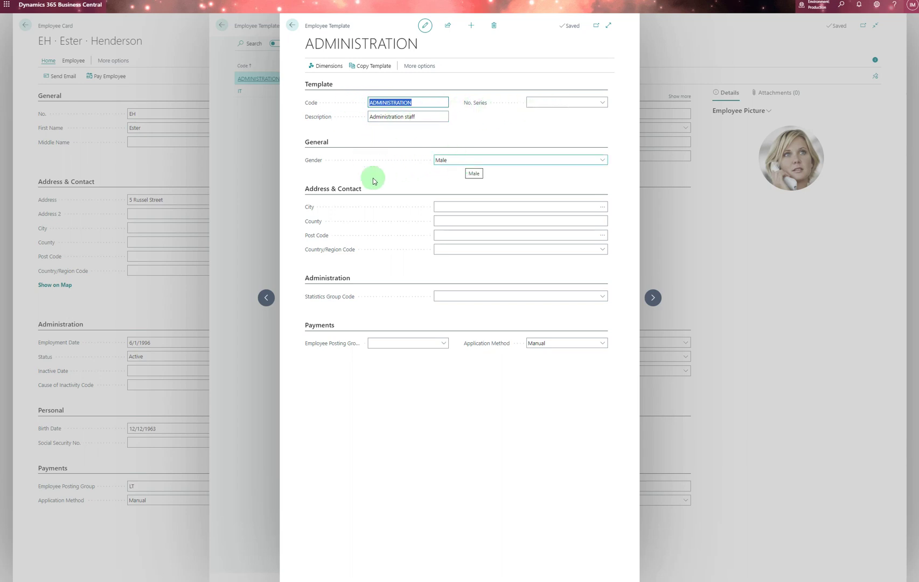
left_click(292, 25)
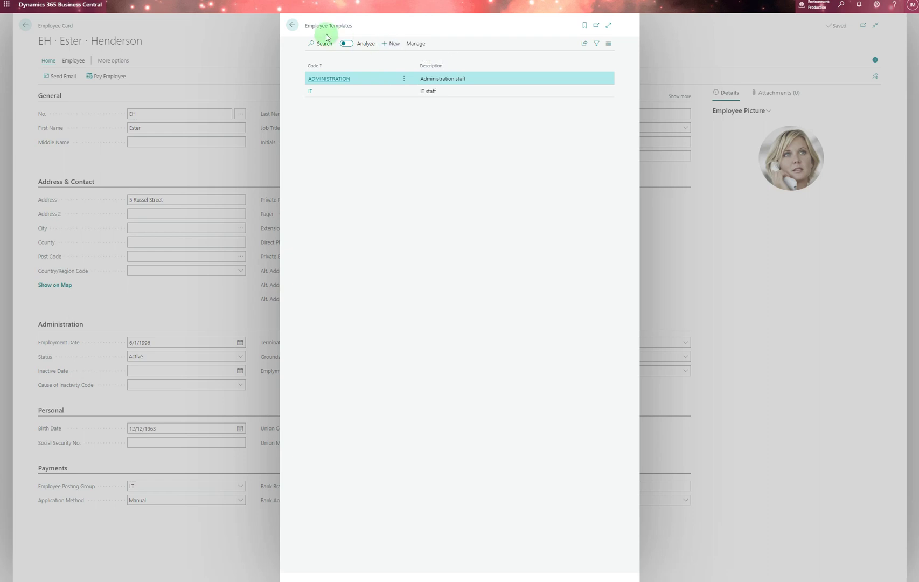
- Go back to employee EH's card and view, then dismiss, the Employee Picture options
left_click(292, 27)
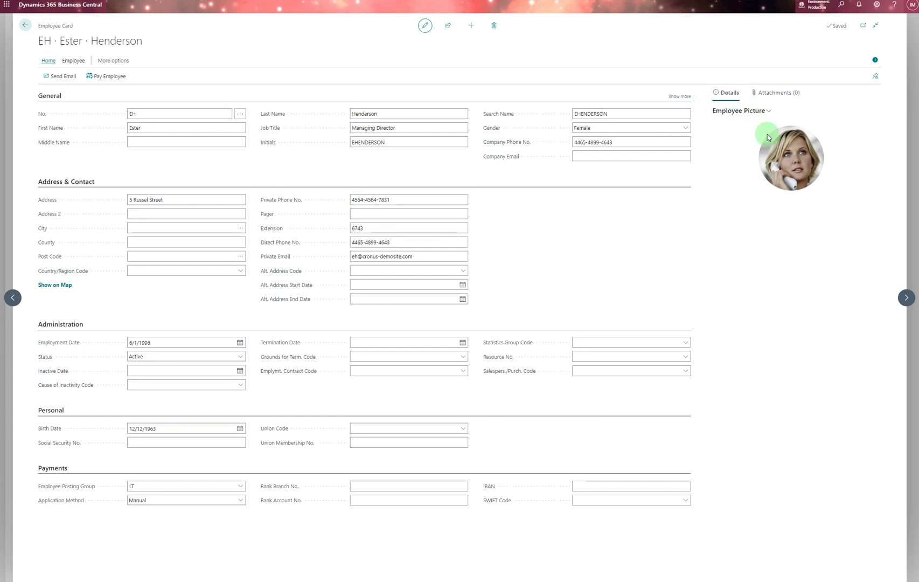
left_click(768, 115)
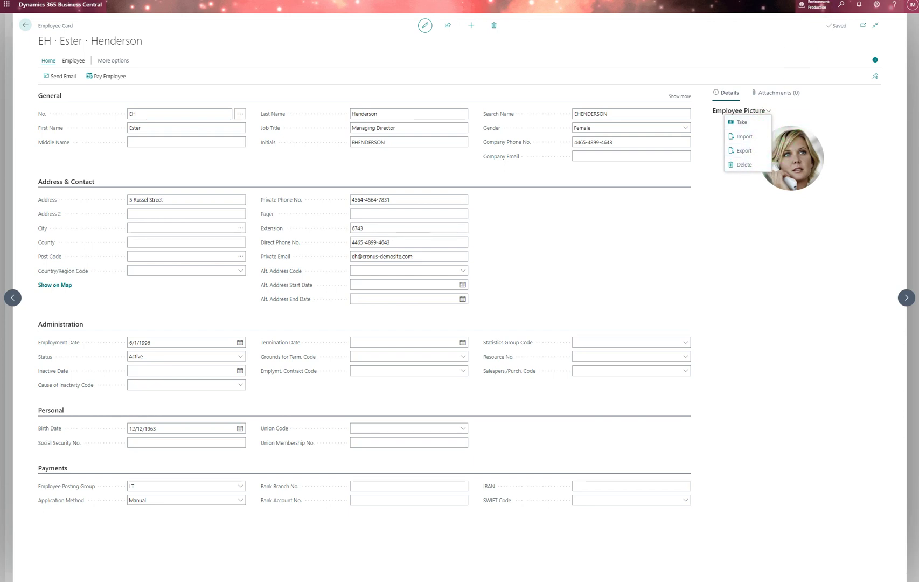
left_click(825, 109)
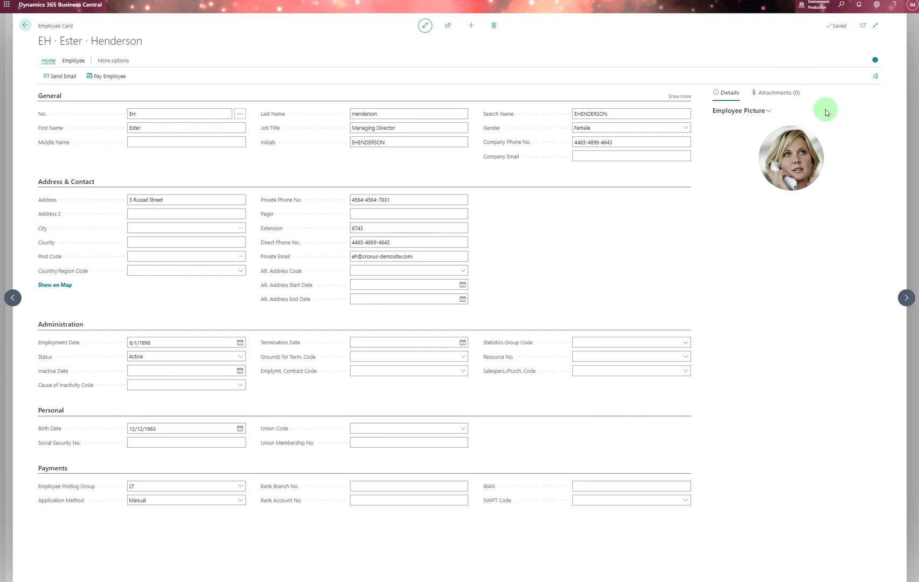
- Open Payment Journals via search, checking the batch list and keeping the GENERAL batch
left_click(841, 5)
type("Payment Journals")
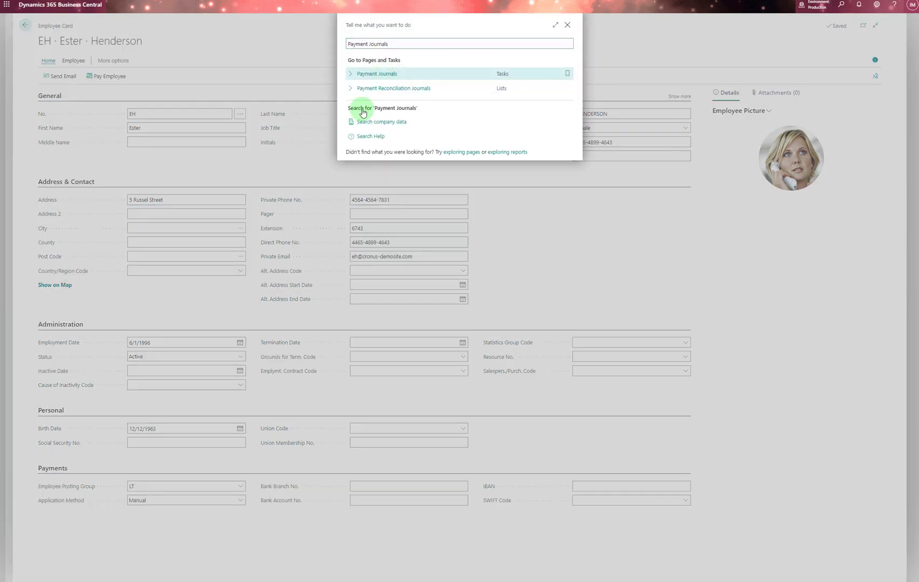
key("Return")
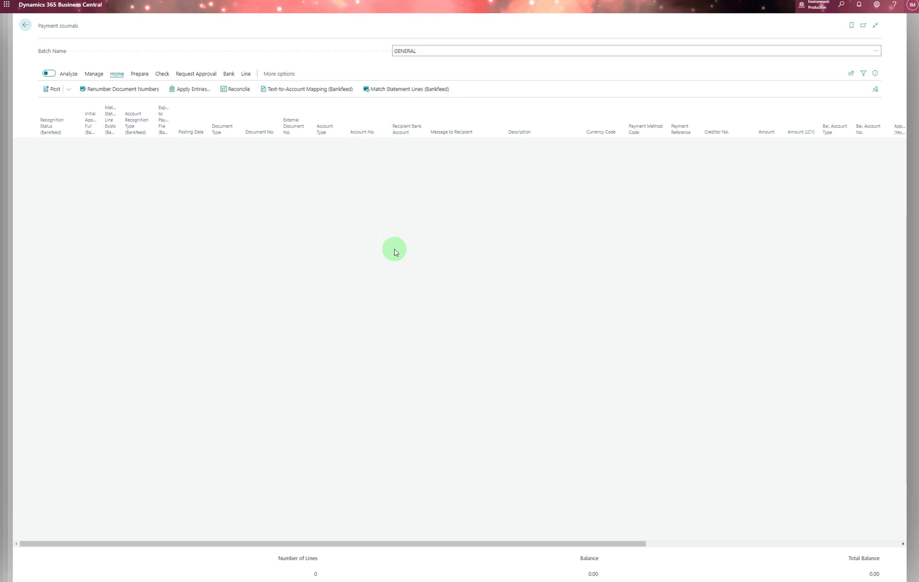
left_click(875, 52)
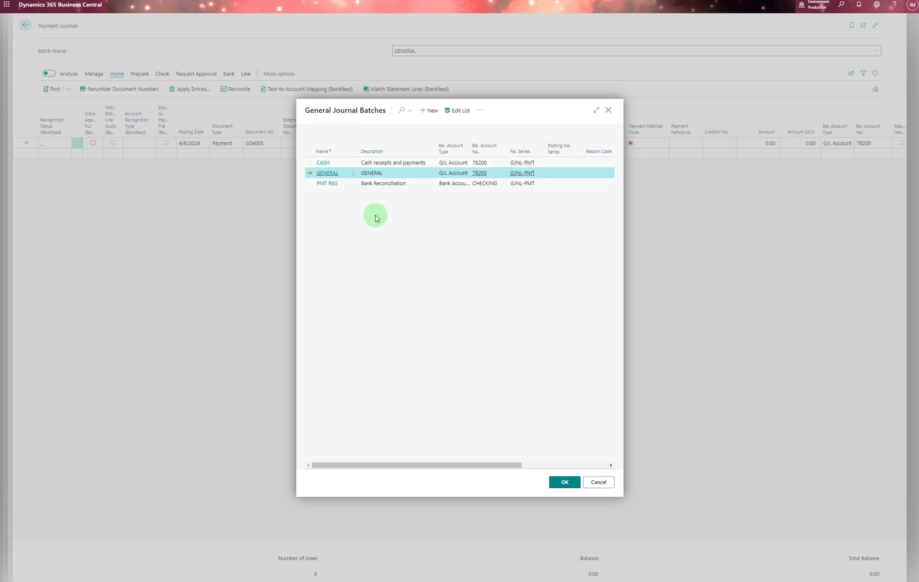
left_click(596, 487)
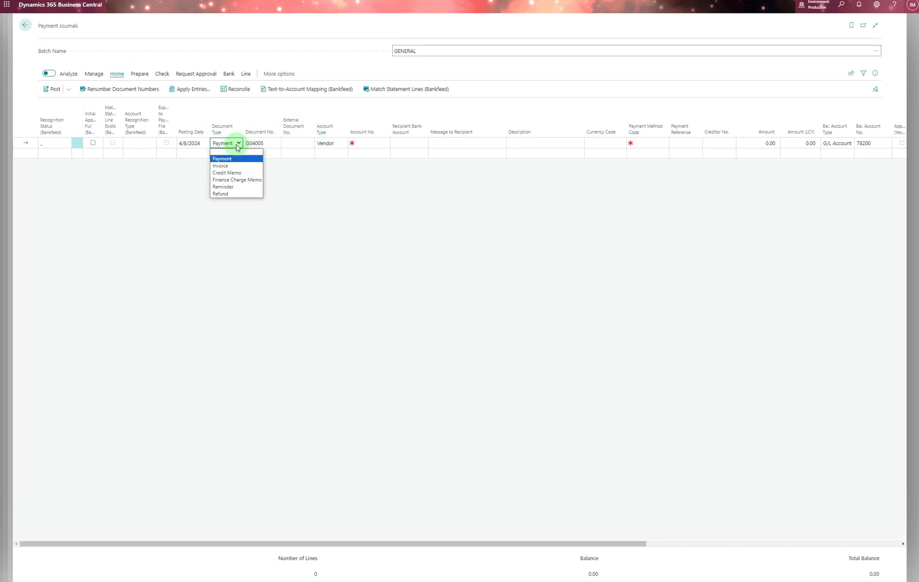
left_click(238, 146)
- Set the line to Account Type Employee, Account No. LT, Payment Method ACCOUNT, Amount 50.00
left_click(342, 144)
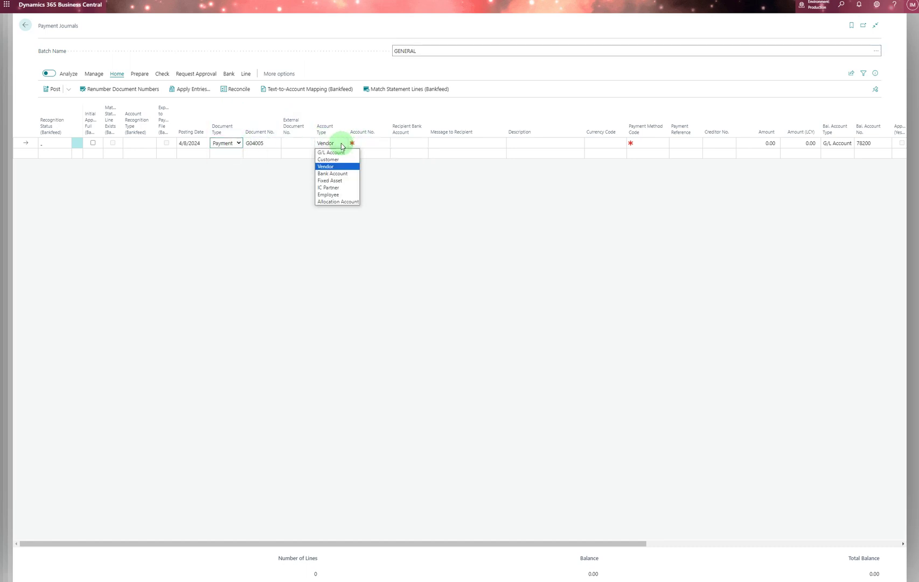
left_click(333, 195)
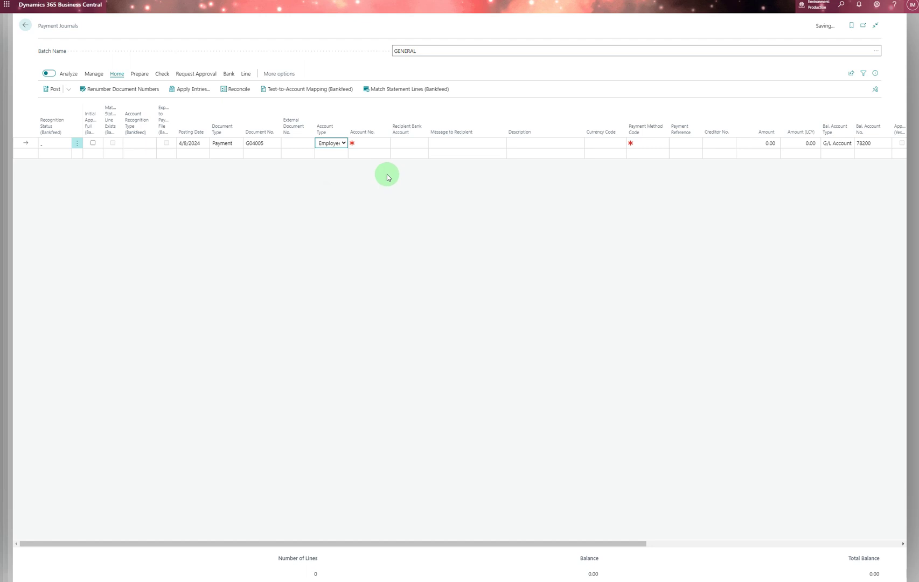
left_click(382, 143)
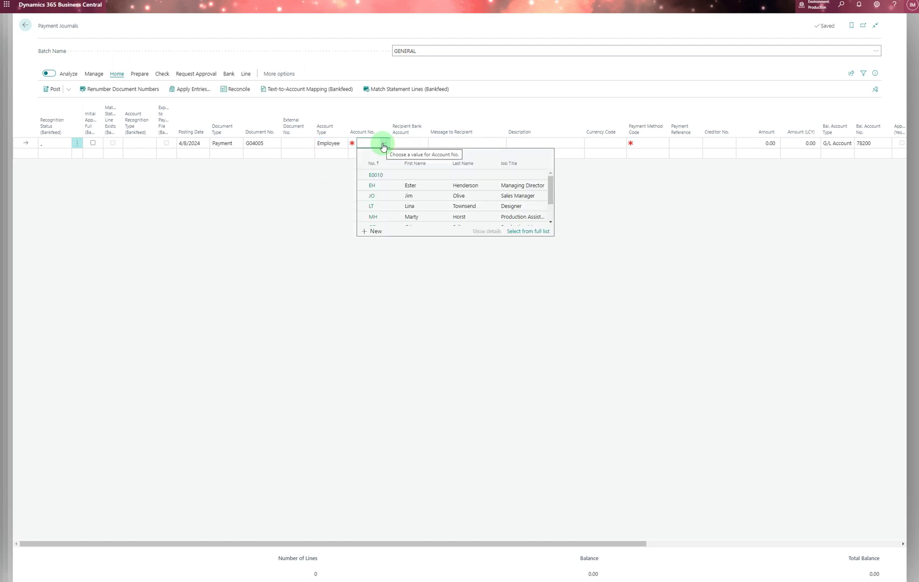
left_click(371, 206)
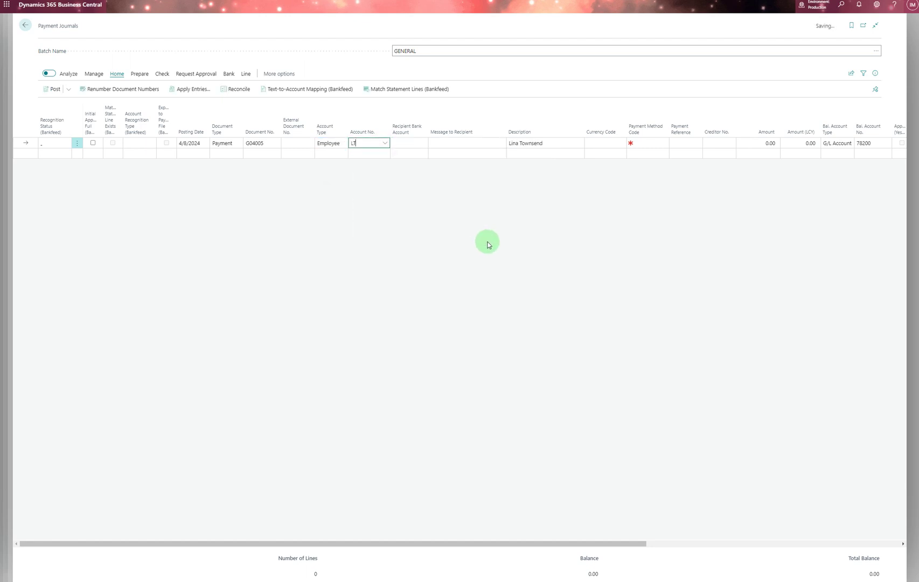
left_click(652, 144)
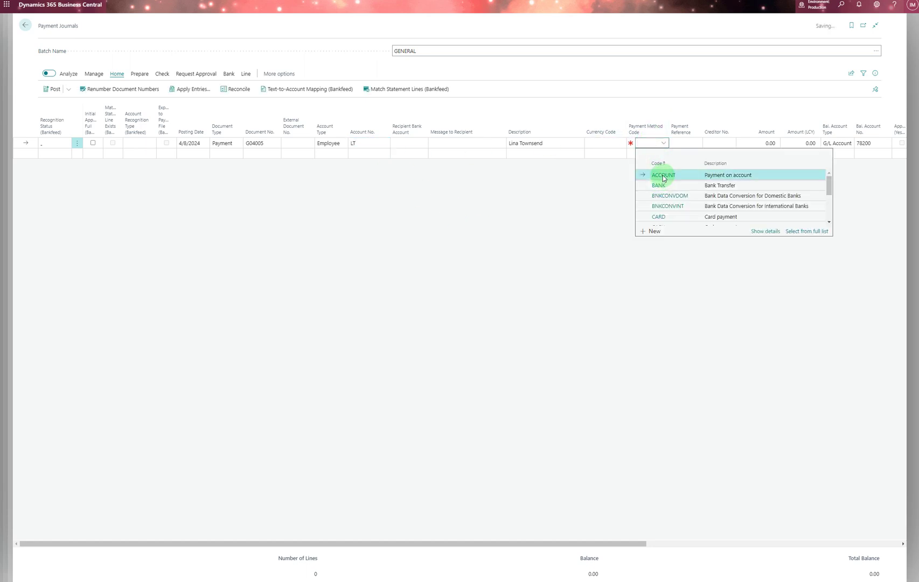
left_click(663, 177)
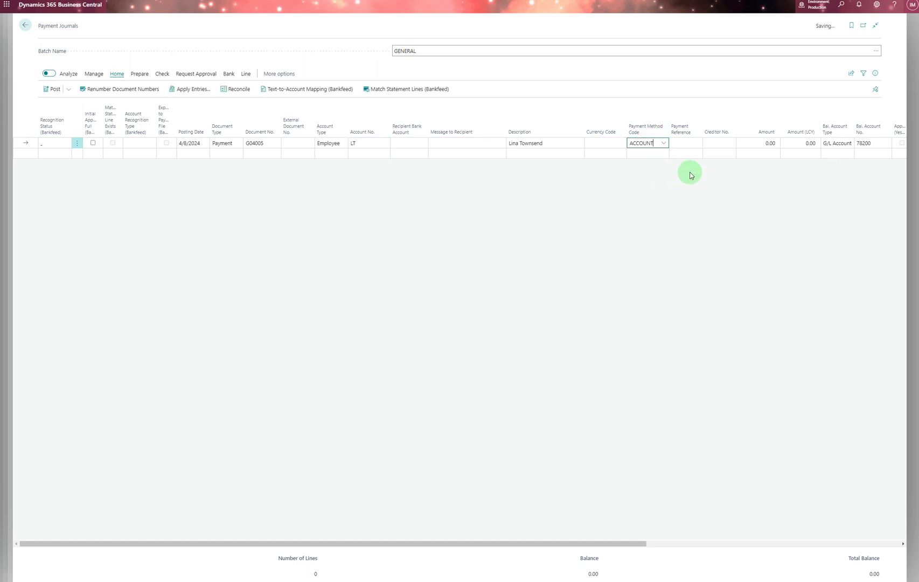
left_click(769, 144)
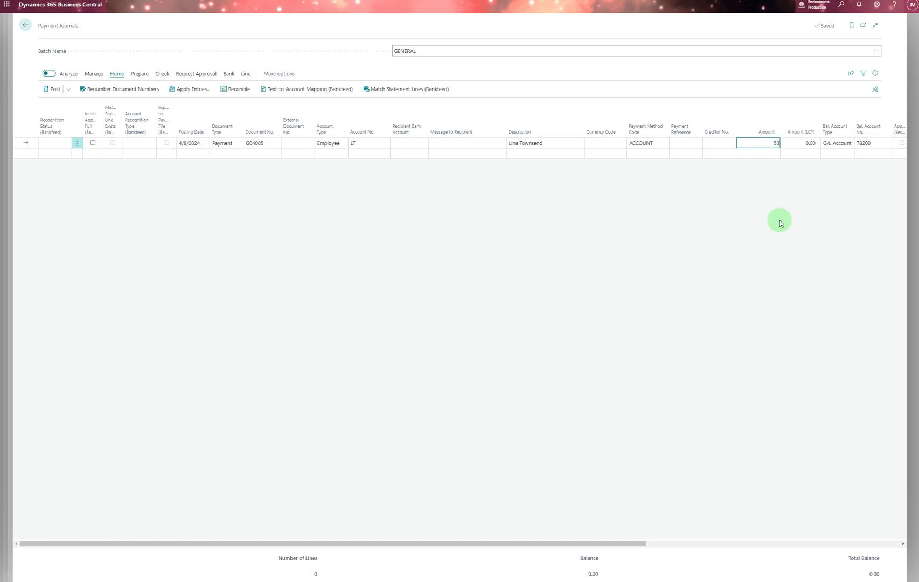
left_click(757, 207)
left_click_drag(632, 547, 886, 547)
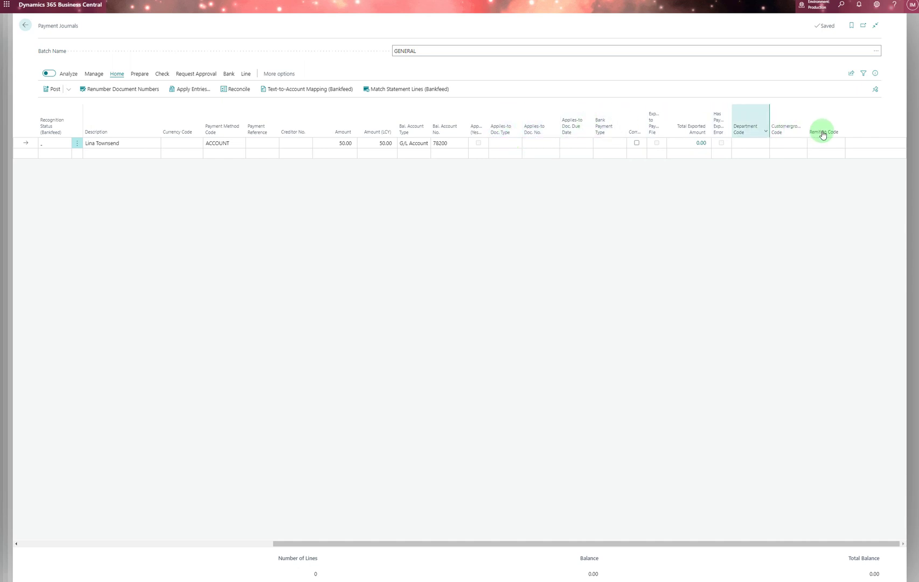
left_click_drag(450, 545, 70, 375)
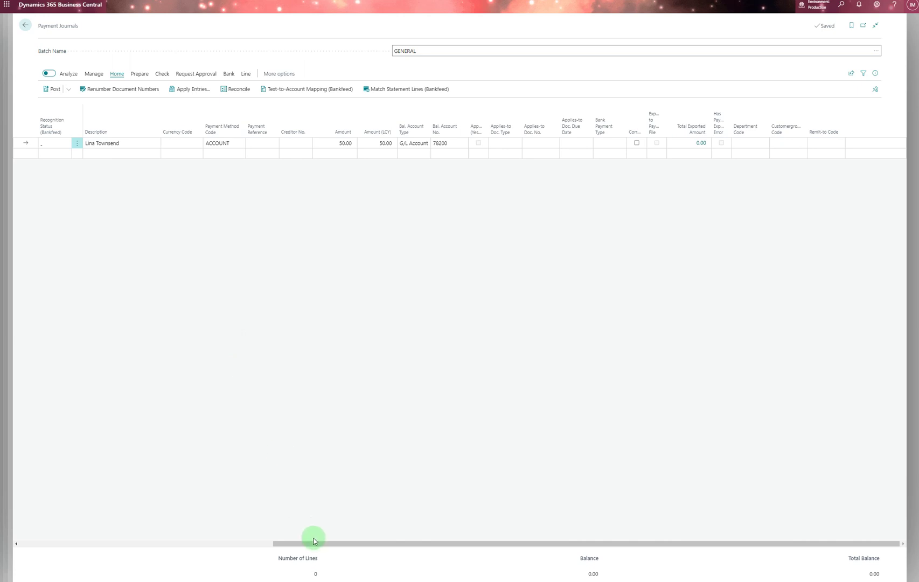
left_click_drag(320, 542, 36, 534)
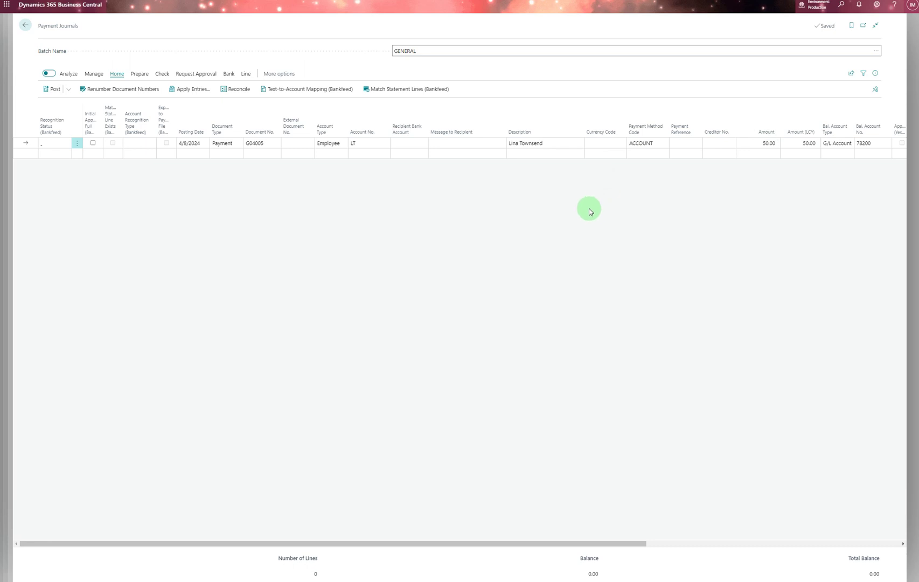
- Post the 50.00 Payment line for LT, confirming and acknowledging the success message
left_click(237, 145)
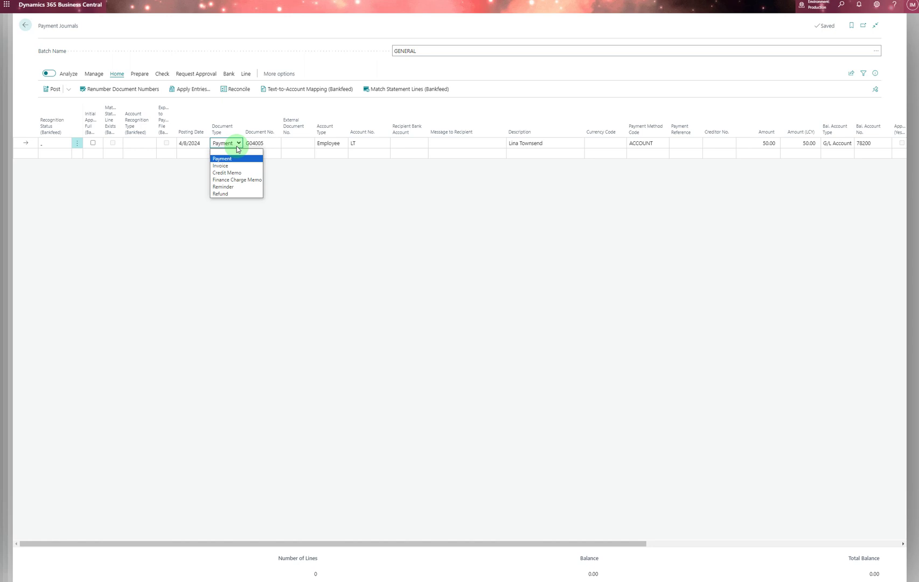
left_click(236, 143)
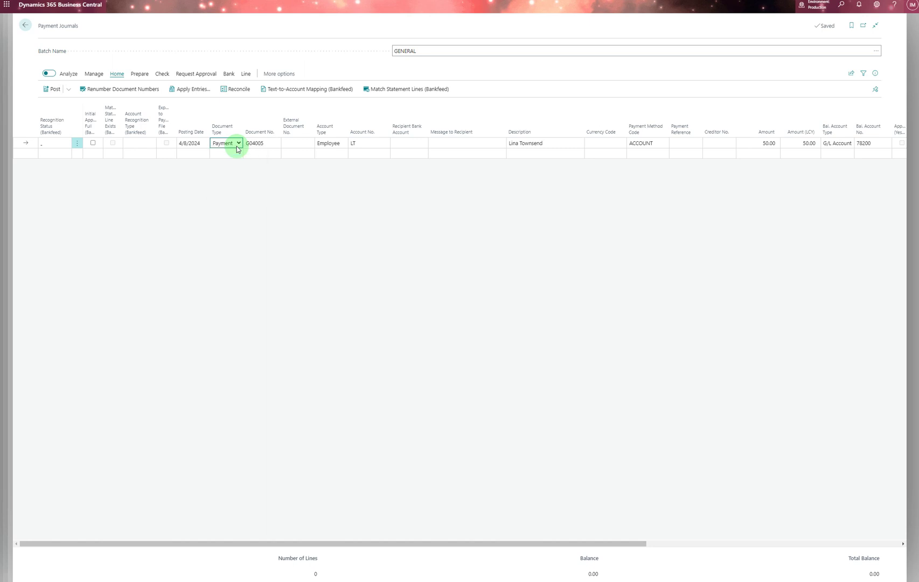
left_click(52, 88)
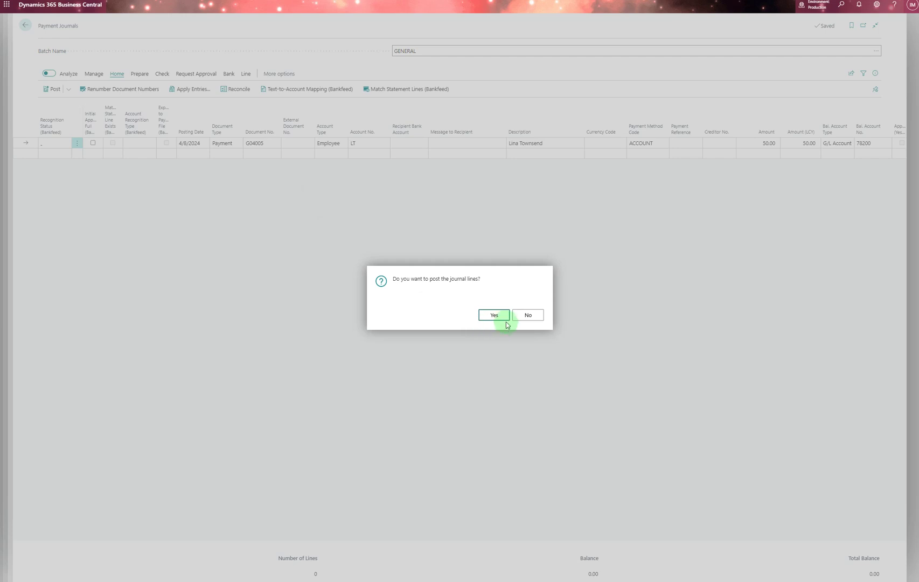
left_click(505, 317)
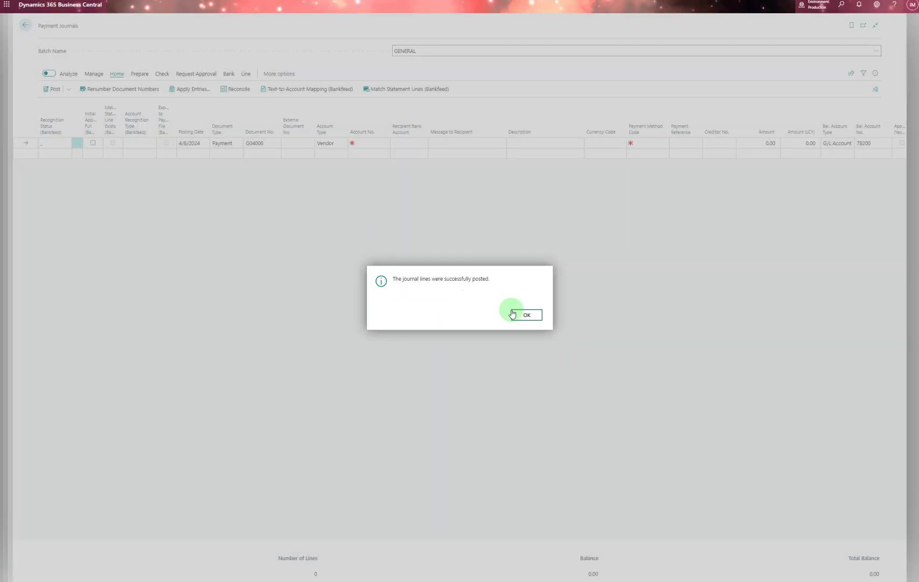
left_click(519, 314)
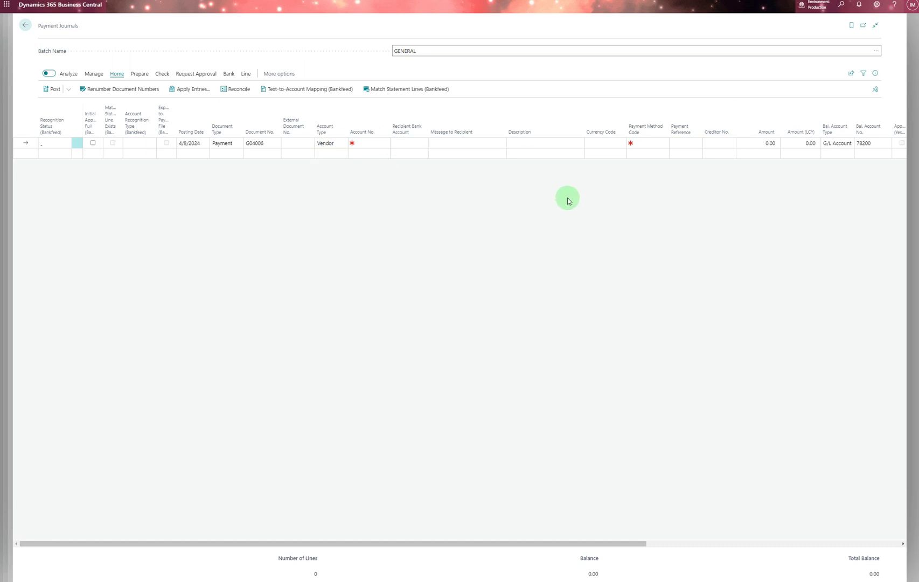
- Paste Employee Ledger Entries into the search and open that page
left_click(841, 11)
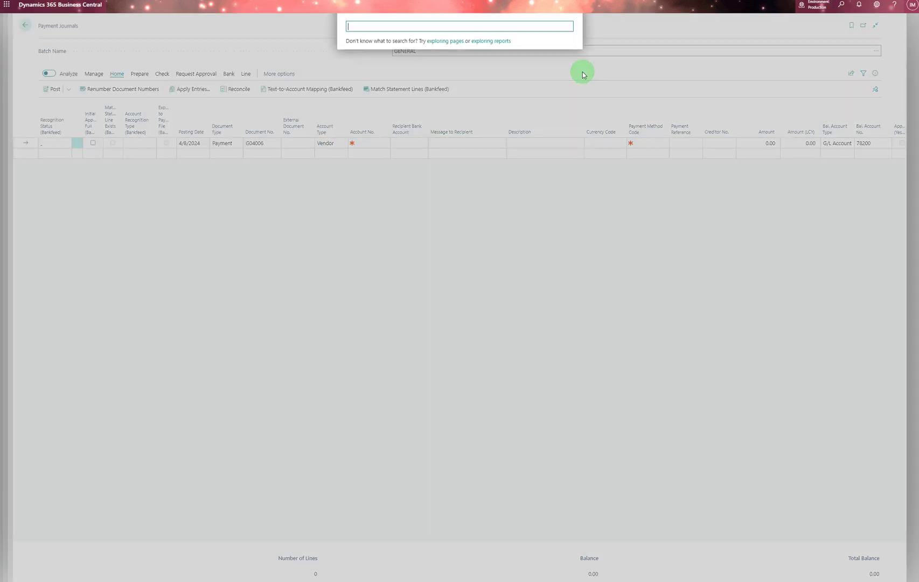
type("Employee Ledger Entries")
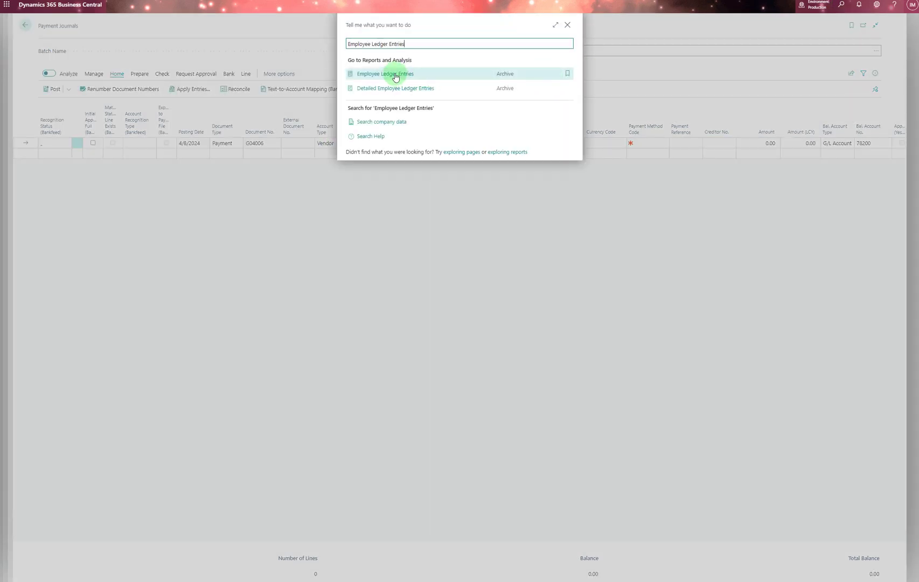
left_click(396, 74)
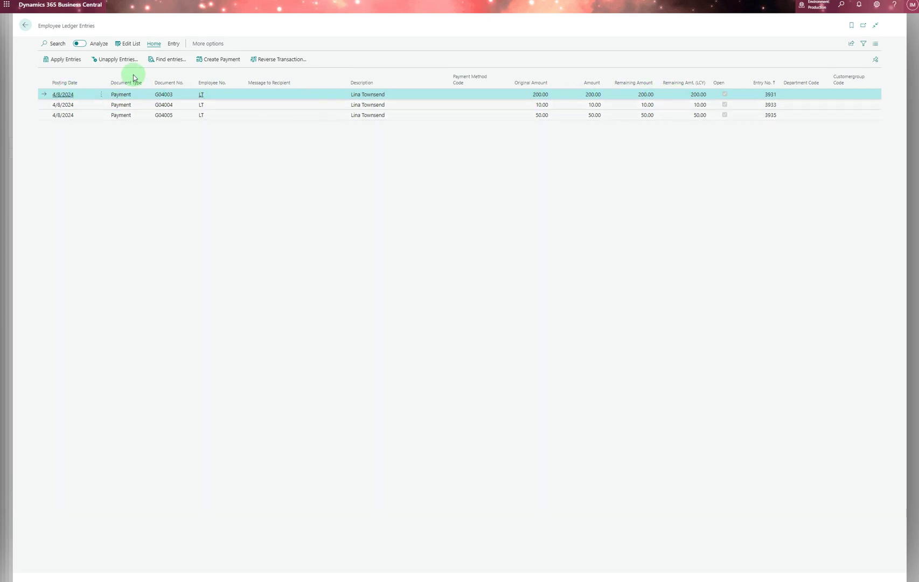
left_click(60, 61)
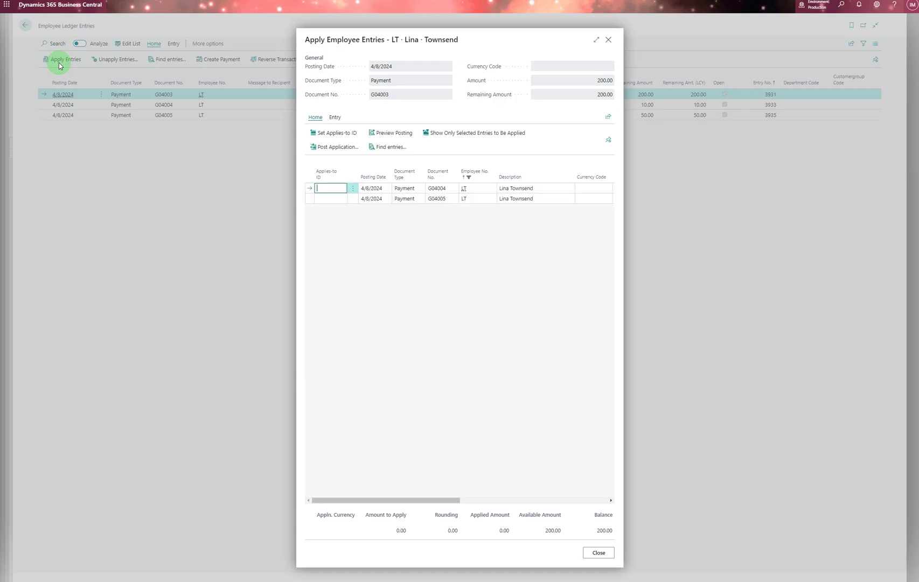
left_click(422, 163)
left_click(361, 190)
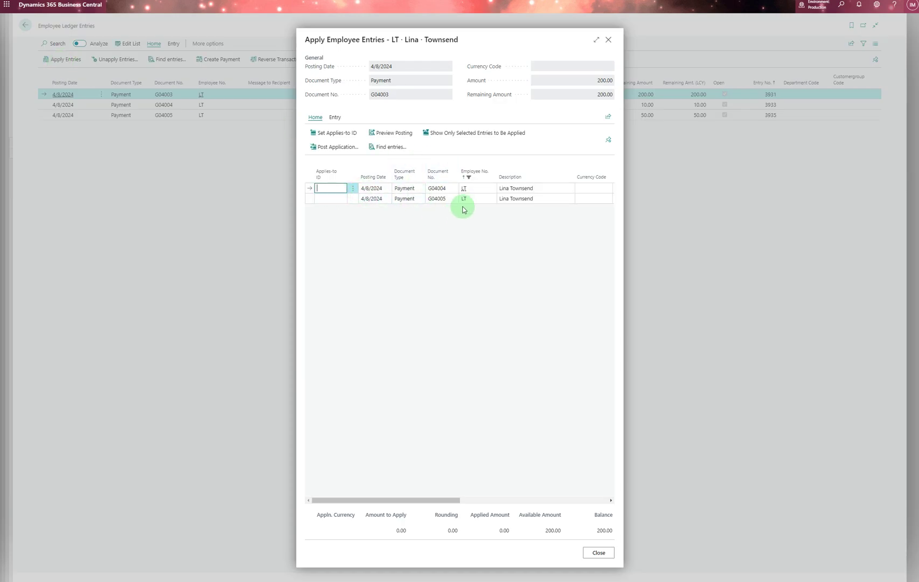
left_click(604, 557)
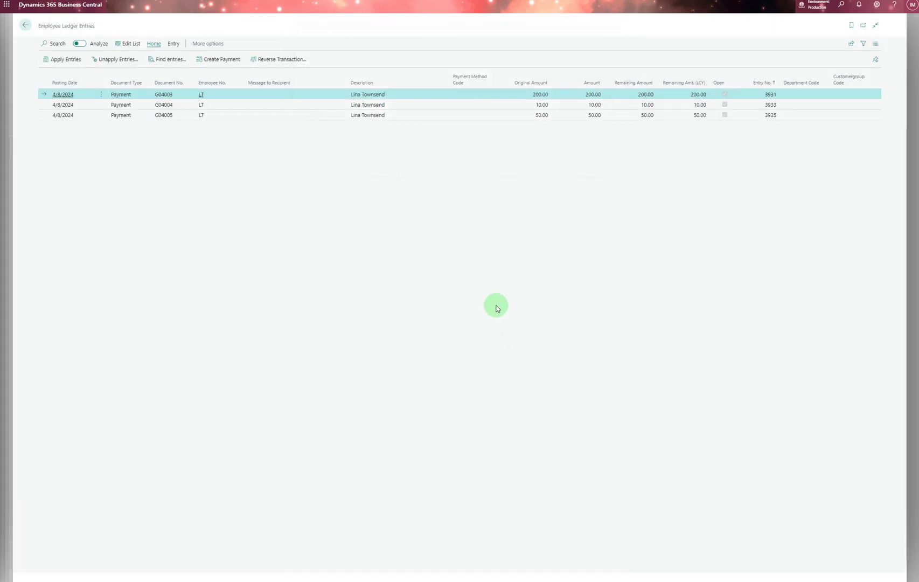